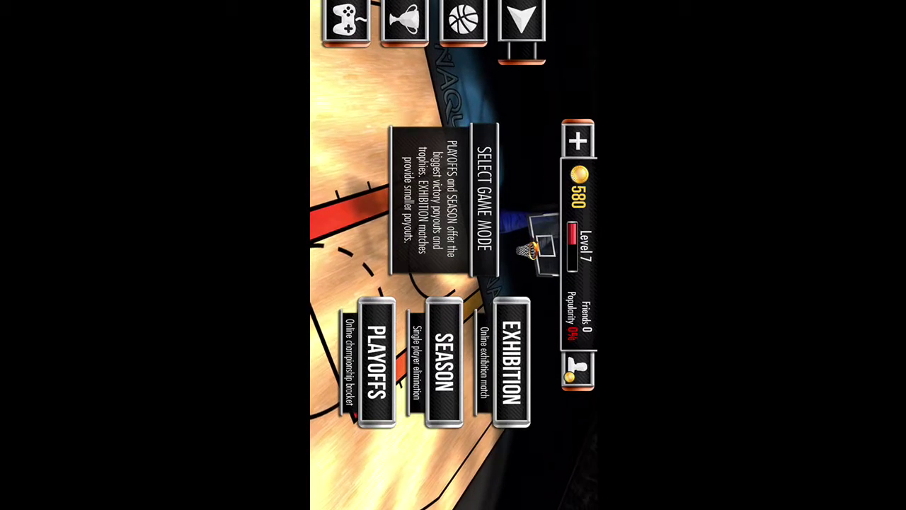
# Step: Open the Playoffs bracket from the Select Game Mode screen (round 1 of 4, 200 coins)
pyautogui.click(376, 361)
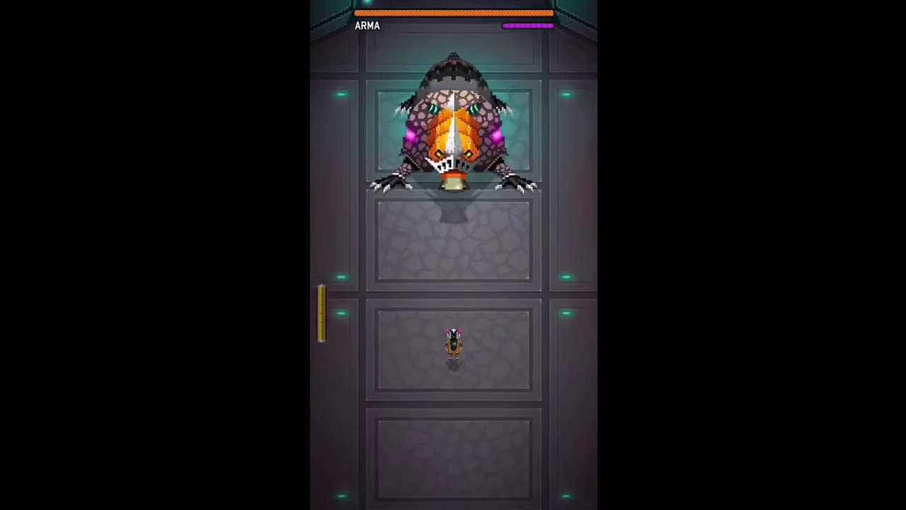
# Step: Steer the hero up-left toward the wall, then right to dodge the rolling Arma boss
pyautogui.moveTo(395, 406)
pyautogui.mouseDown()
pyautogui.moveTo(347, 361)
pyautogui.moveTo(347, 340)
pyautogui.mouseUp()
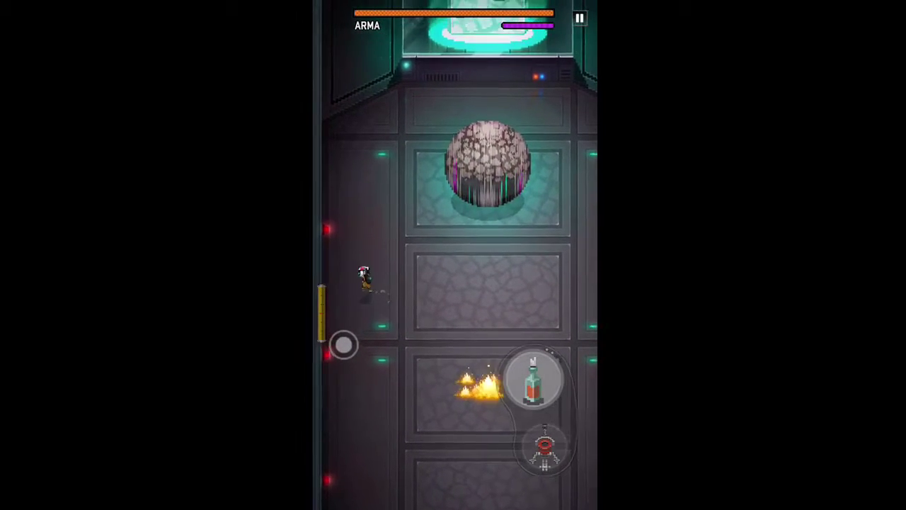
pyautogui.moveTo(347, 339); pyautogui.dragTo(468, 462)
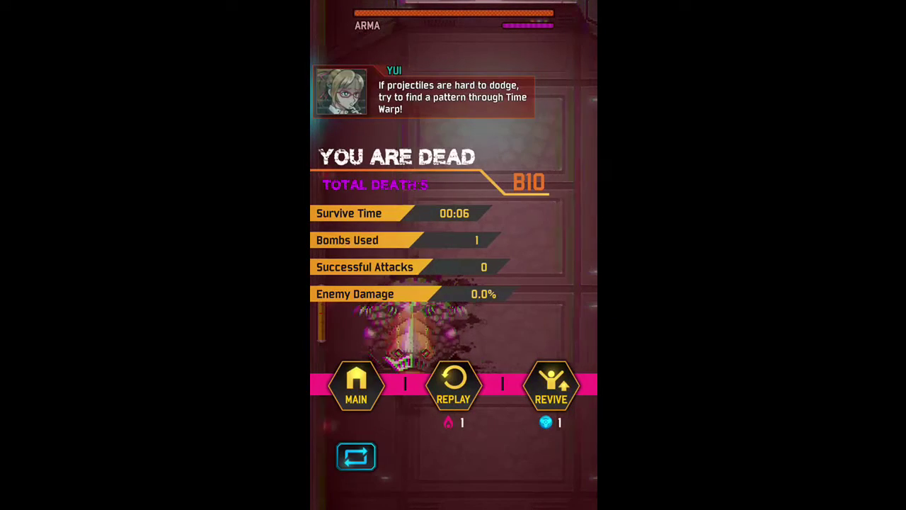
# Step: Choose REPLAY on the YOU ARE DEAD screen to restart the Arma boss level
pyautogui.click(453, 385)
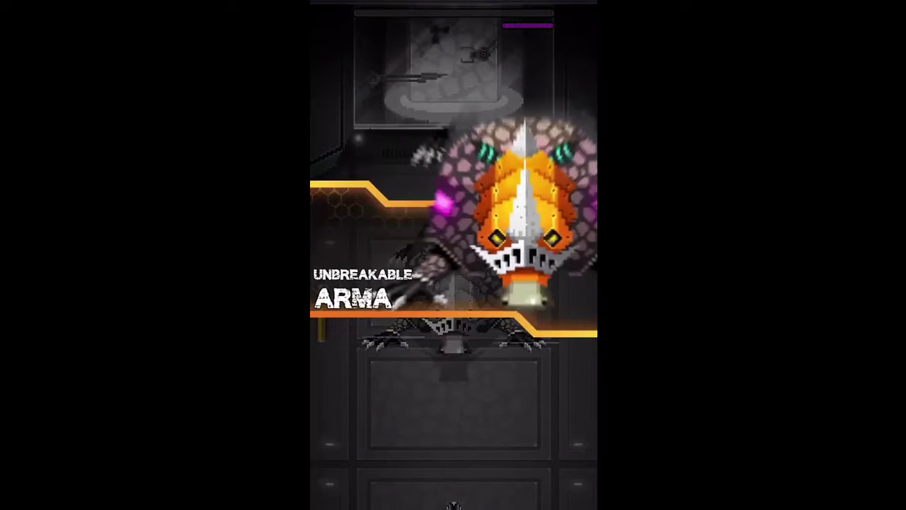